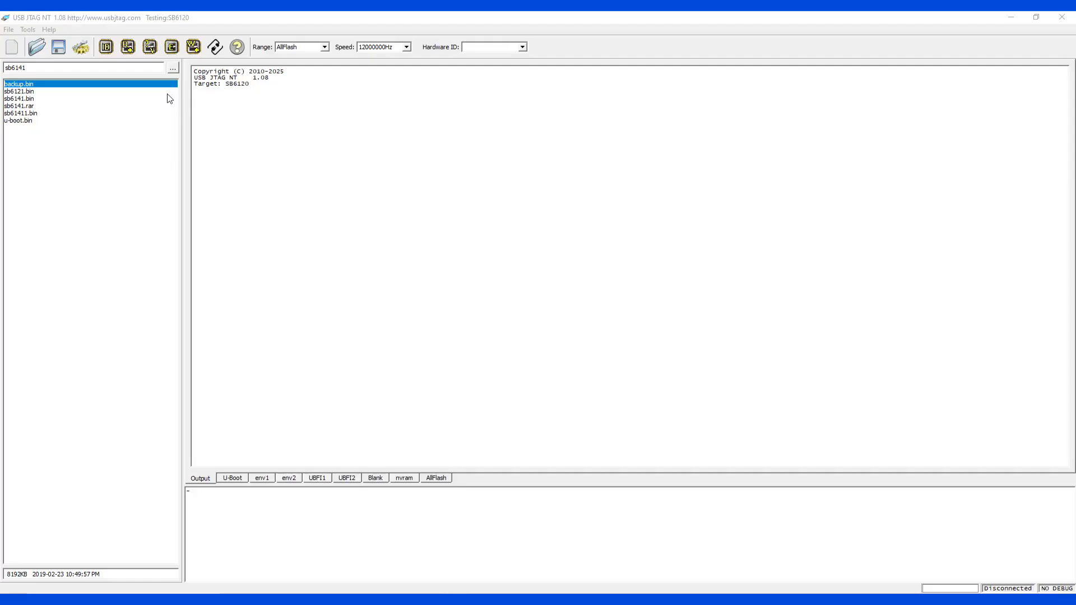
# Open the USB JTAG NT configuration folder and duplicate T25L016.xml inside it
pyautogui.click(49, 29)
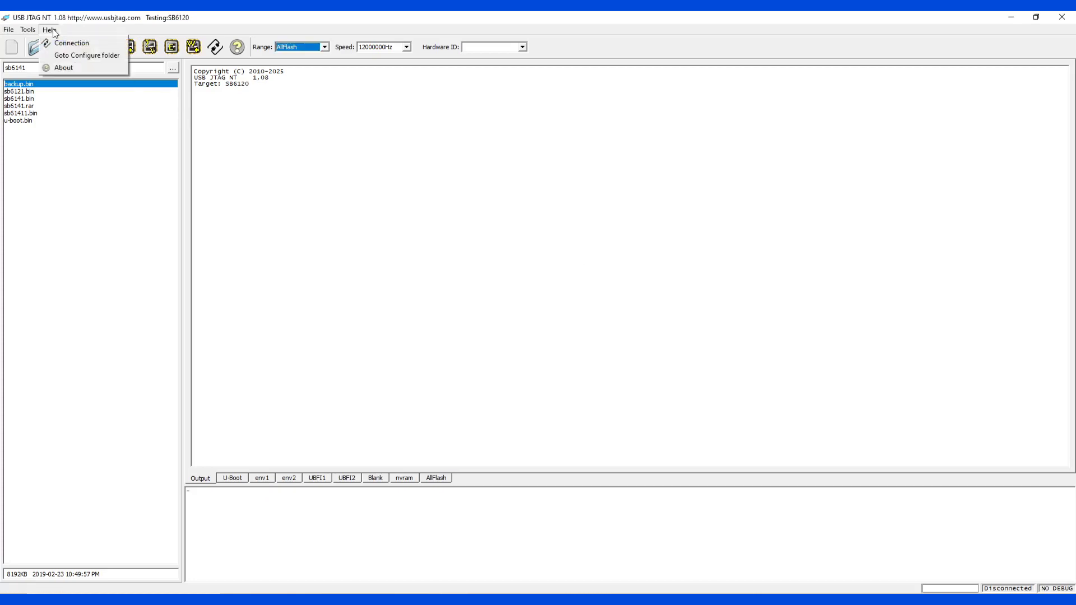
pyautogui.click(66, 55)
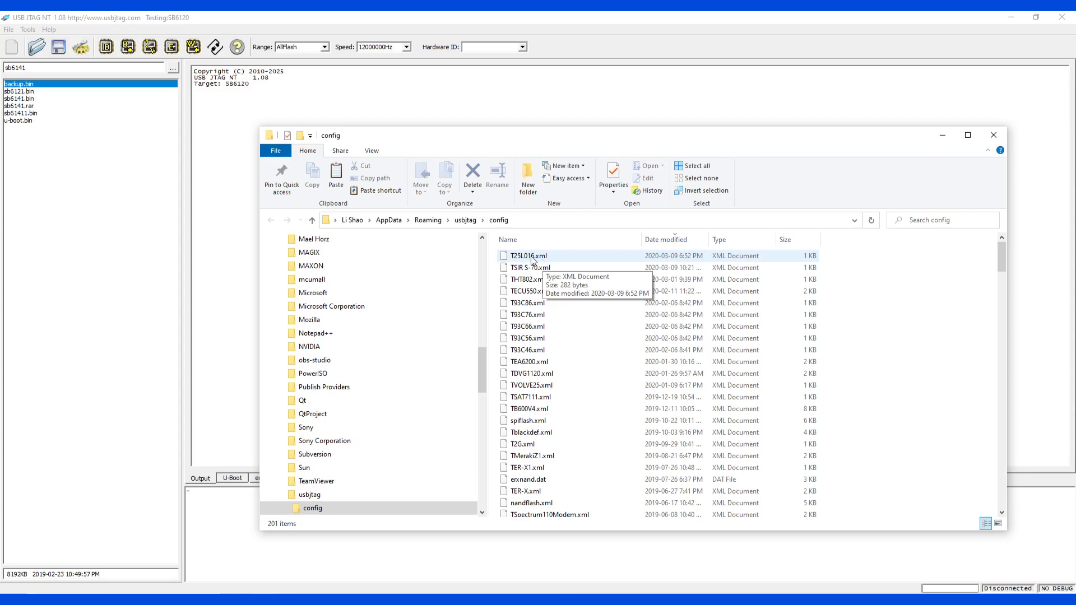
pyautogui.rightClick(531, 257)
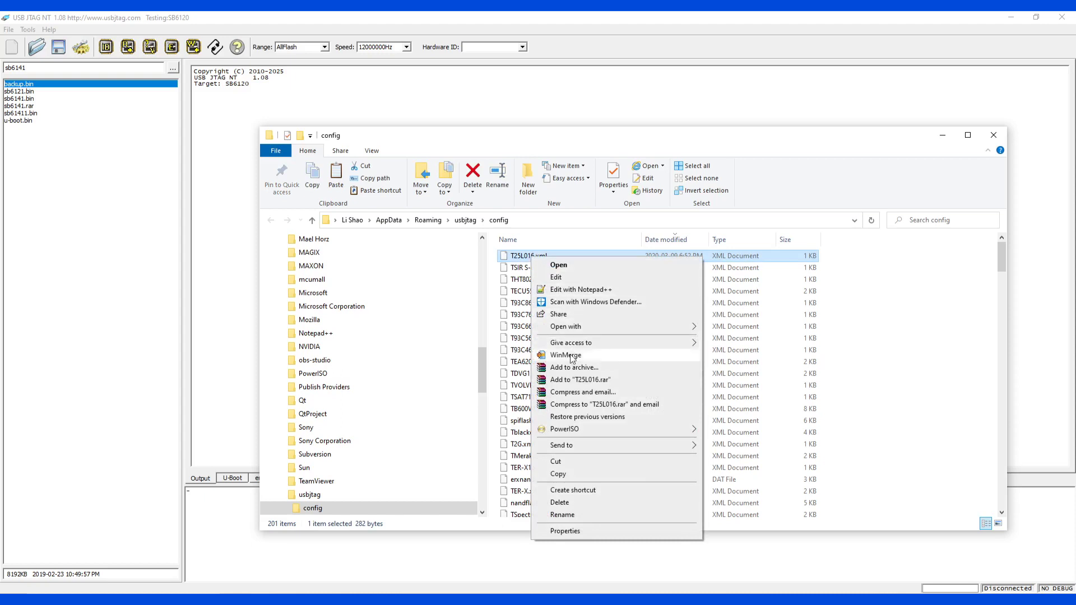
pyautogui.click(563, 473)
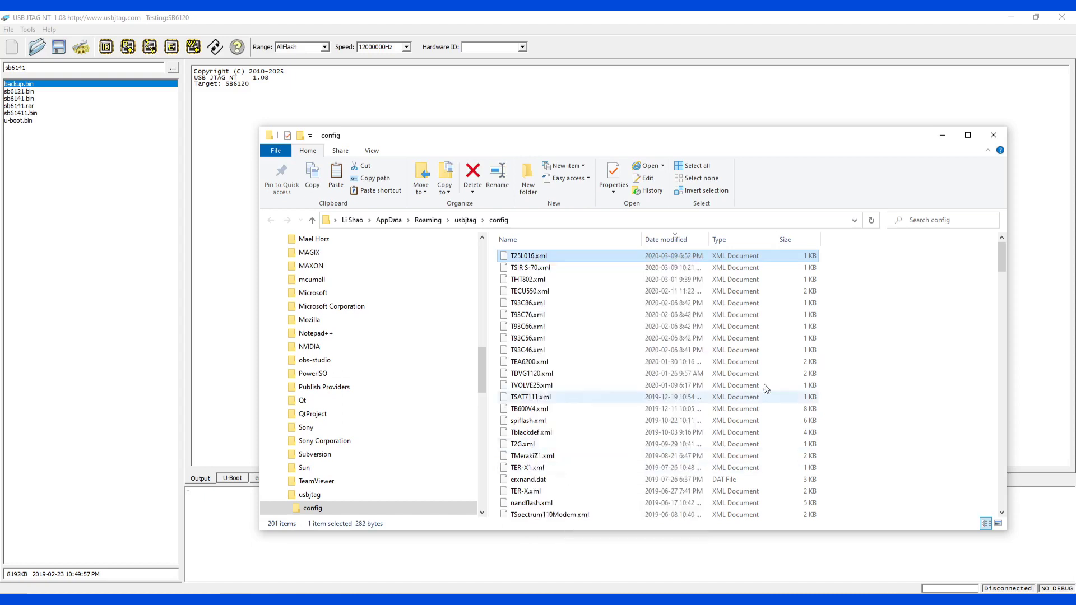
pyautogui.rightClick(877, 303)
pyautogui.click(898, 374)
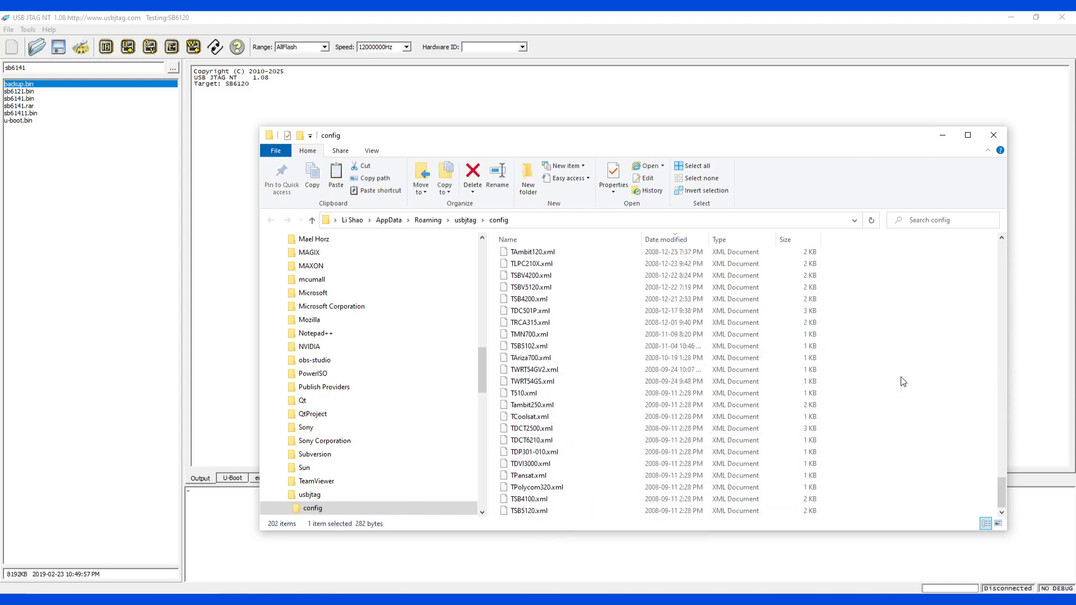
# List the newest files first, rename the T25L016 copy as TACERBIOS1M.xml, and copy the text ACERBIOS1M from its name
pyautogui.click(665, 240)
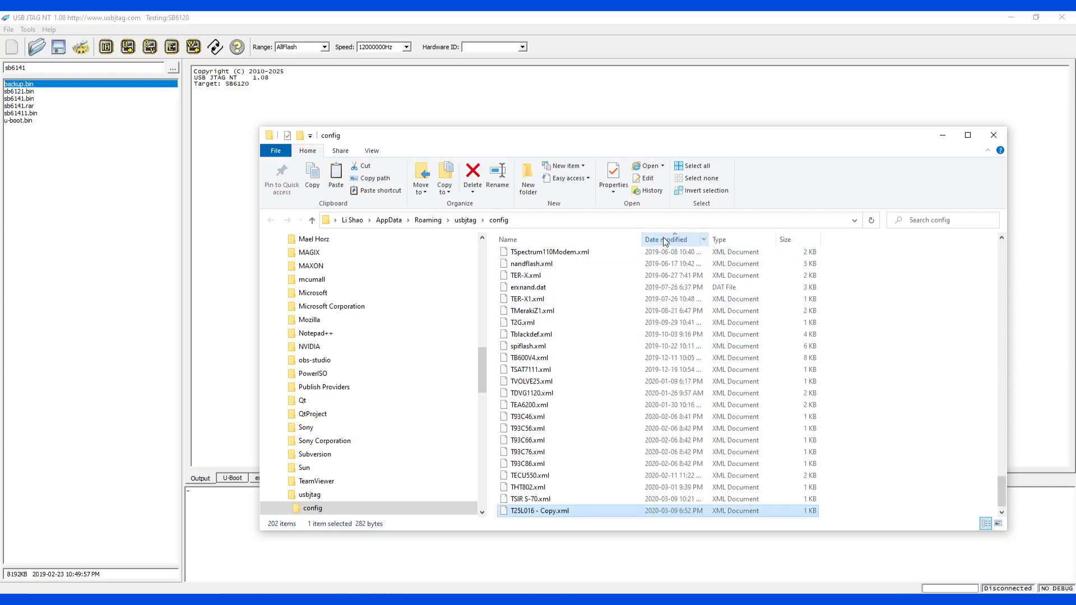
pyautogui.click(666, 240)
pyautogui.rightClick(529, 257)
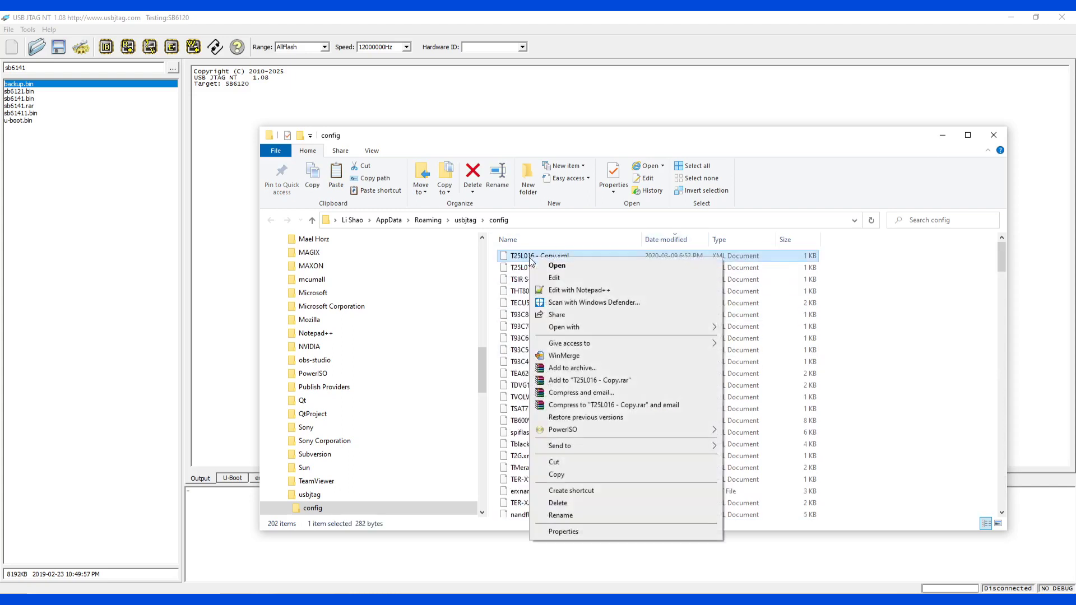
pyautogui.click(573, 514)
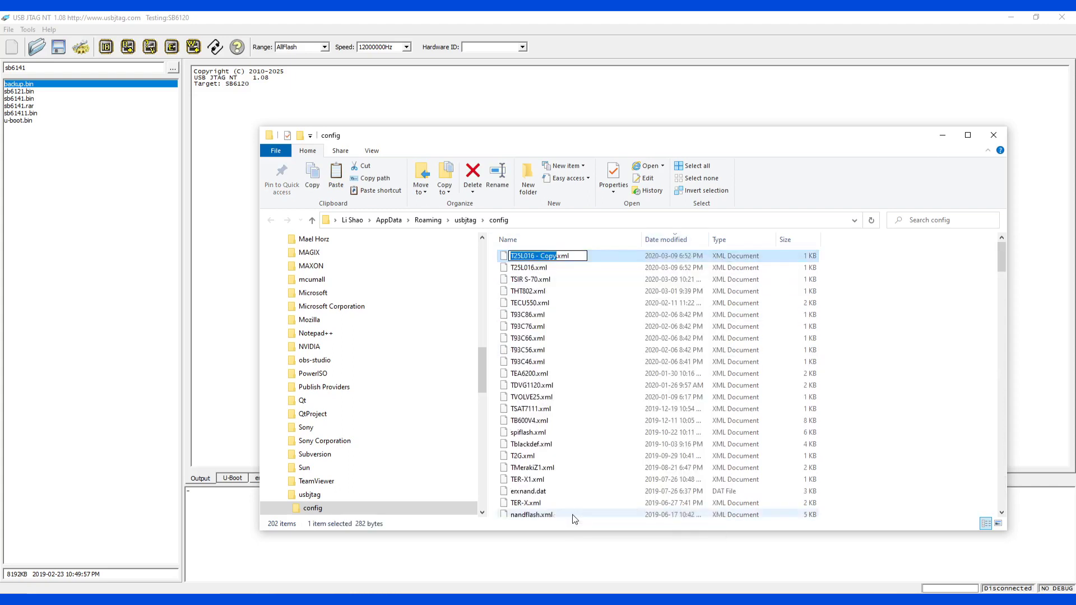
pyautogui.press('Home')
pyautogui.write('ACERBIOS')
pyautogui.press('Delete')
pyautogui.press('Delete')
pyautogui.press('Delete')
pyautogui.press('Delete')
pyautogui.press('Delete')
pyautogui.press('Delete')
pyautogui.press('Delete')
pyautogui.press('Delete')
pyautogui.press('Delete')
pyautogui.press('Delete')
pyautogui.press('Delete')
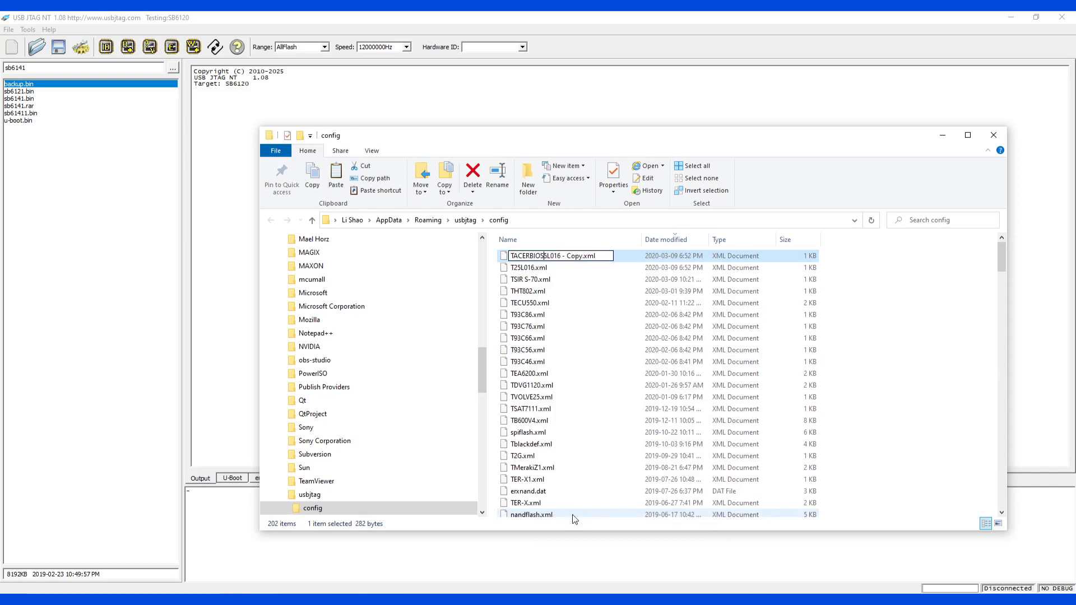
pyautogui.press('Delete')
pyautogui.press('Delete')
pyautogui.write('1M')
pyautogui.hotkey('shift', 'Left')
pyautogui.hotkey('shift', 'Left')
pyautogui.hotkey('shift', 'Left')
pyautogui.hotkey('shift', 'Left')
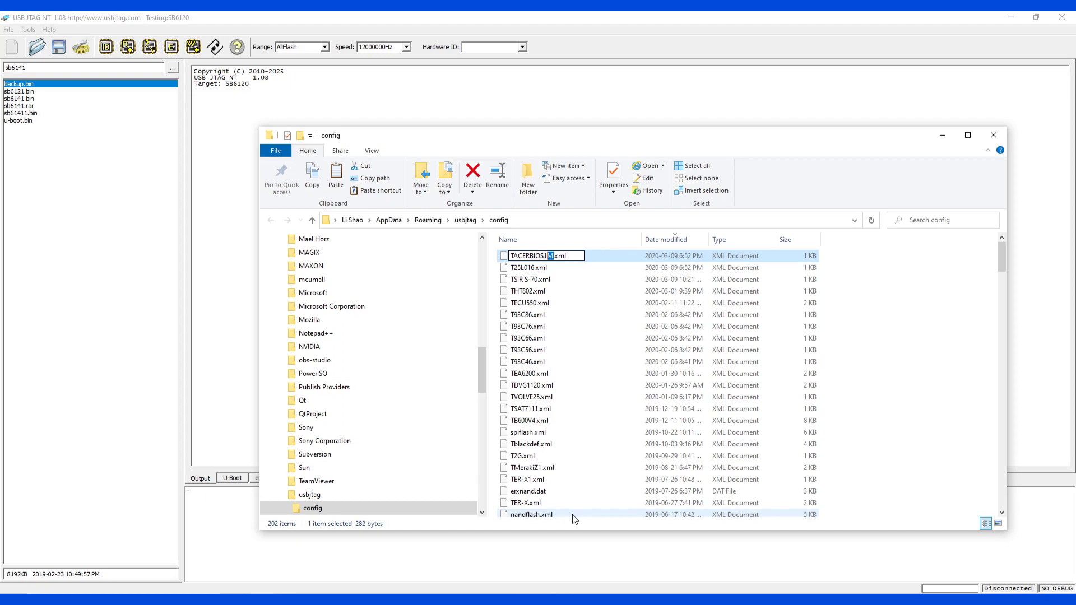
pyautogui.hotkey('shift', 'Left')
pyautogui.hotkey('shift', 'Left')
pyautogui.hotkey('shift', 'Left')
pyautogui.hotkey('shift', 'Left')
pyautogui.hotkey('shift', 'Left')
pyautogui.hotkey('shift', 'Left')
pyautogui.hotkey('ctrl', 'c')
pyautogui.press('Return')
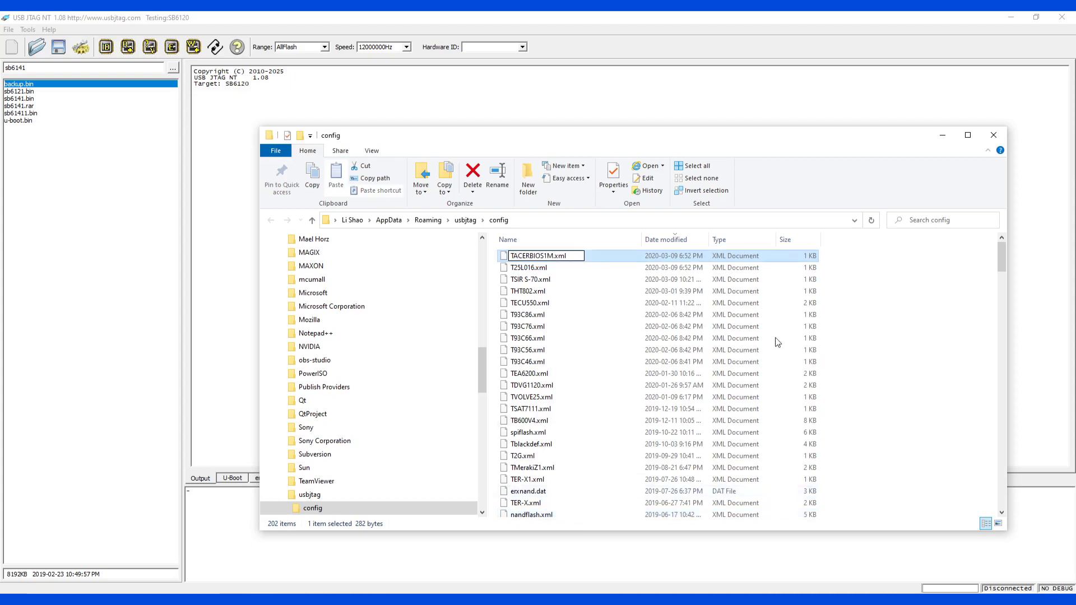
# Open TACERBIOS1M.xml in Notepad++ and set the target's Name to ACERBIOS1M and its Cat to Other
pyautogui.rightClick(540, 271)
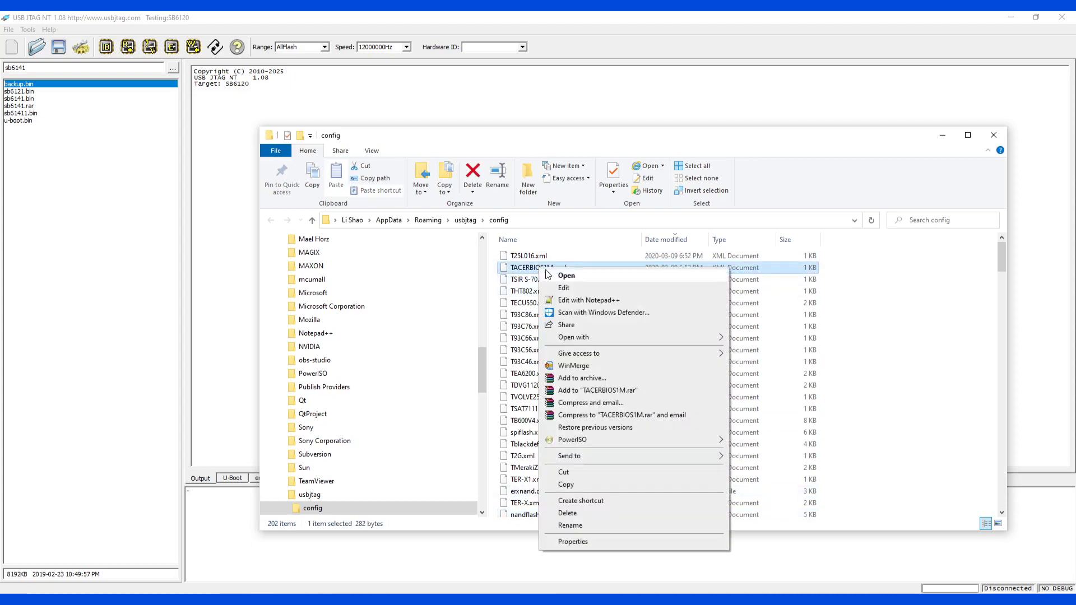
pyautogui.click(579, 301)
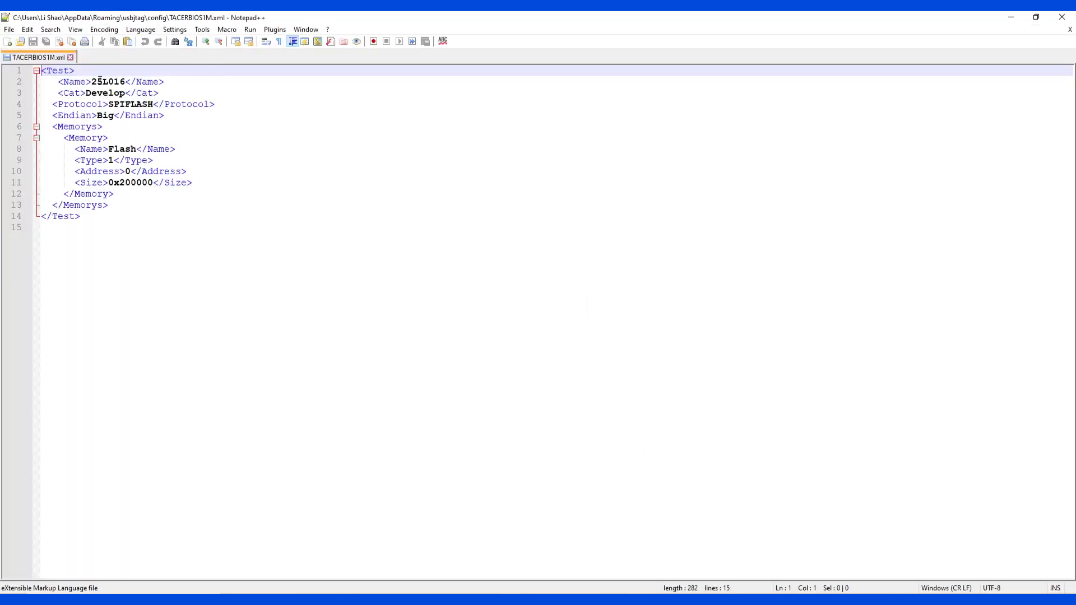
pyautogui.doubleClick(100, 81)
pyautogui.hotkey('ctrl', 'v')
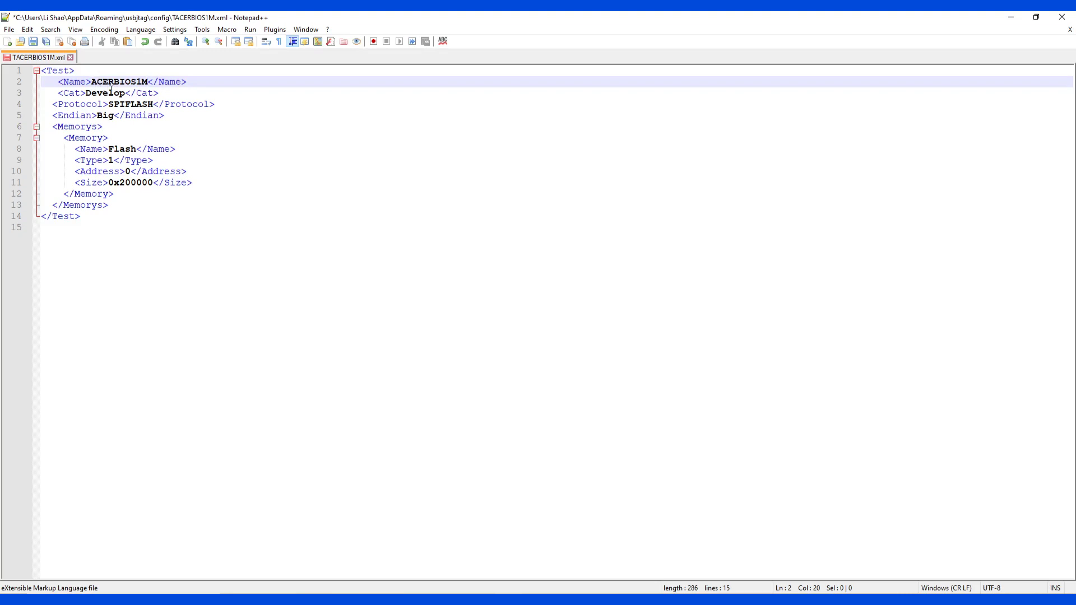
pyautogui.doubleClick(99, 91)
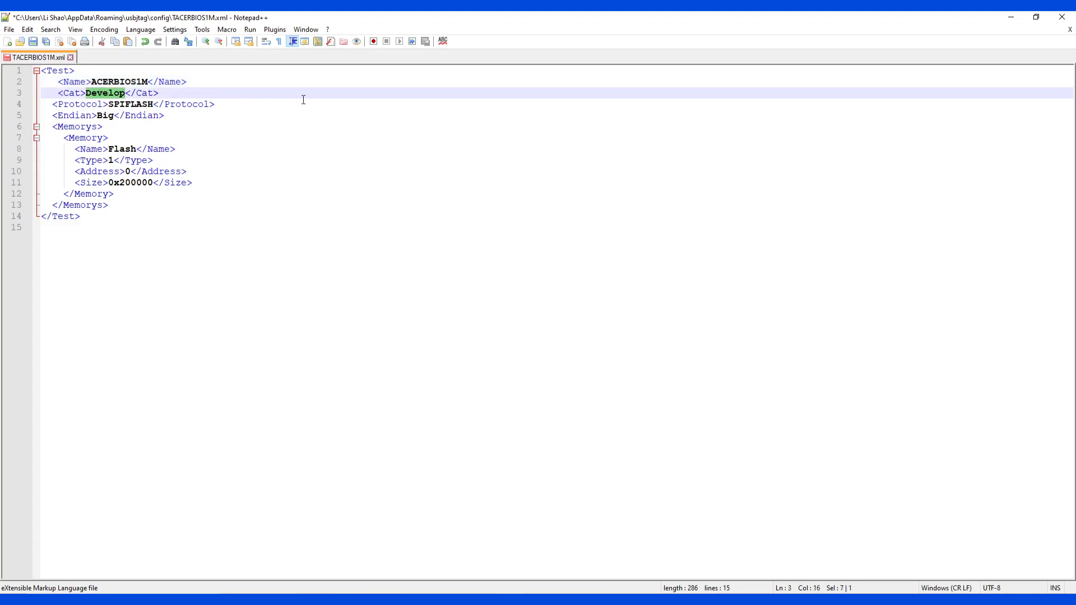
pyautogui.write('Other')
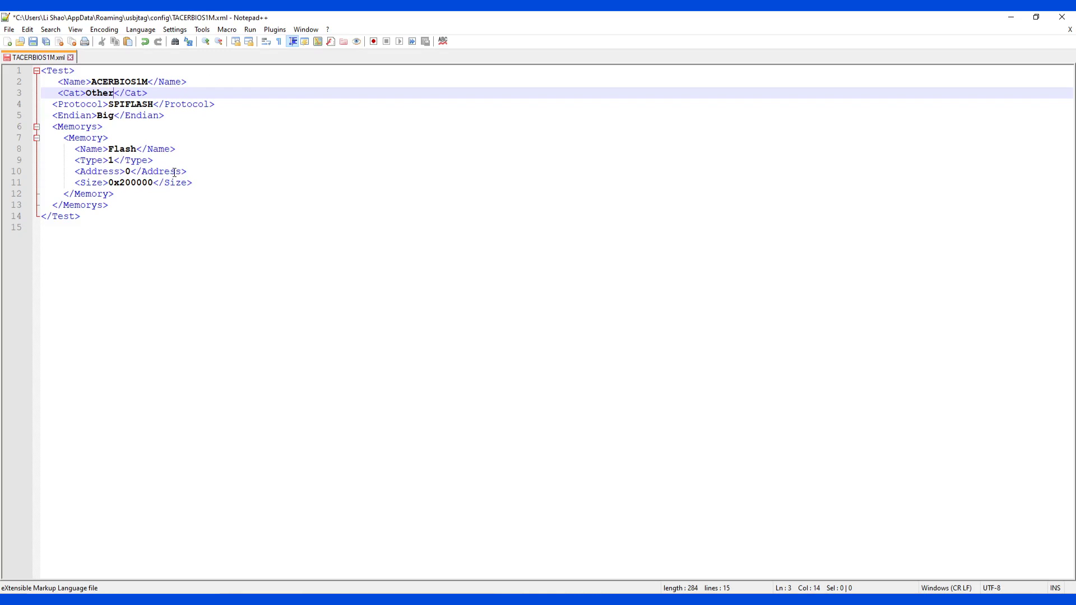
# Set the Flash memory Size to 0x100000 and save the XML file
pyautogui.click(119, 182)
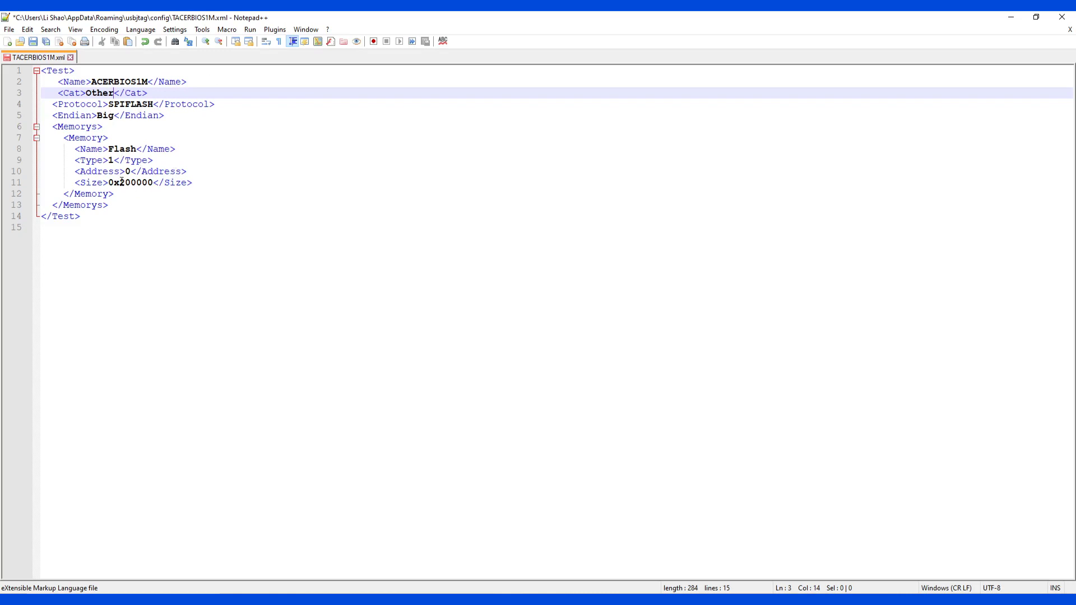
pyautogui.write('1')
pyautogui.press('Delete')
pyautogui.click(230, 172)
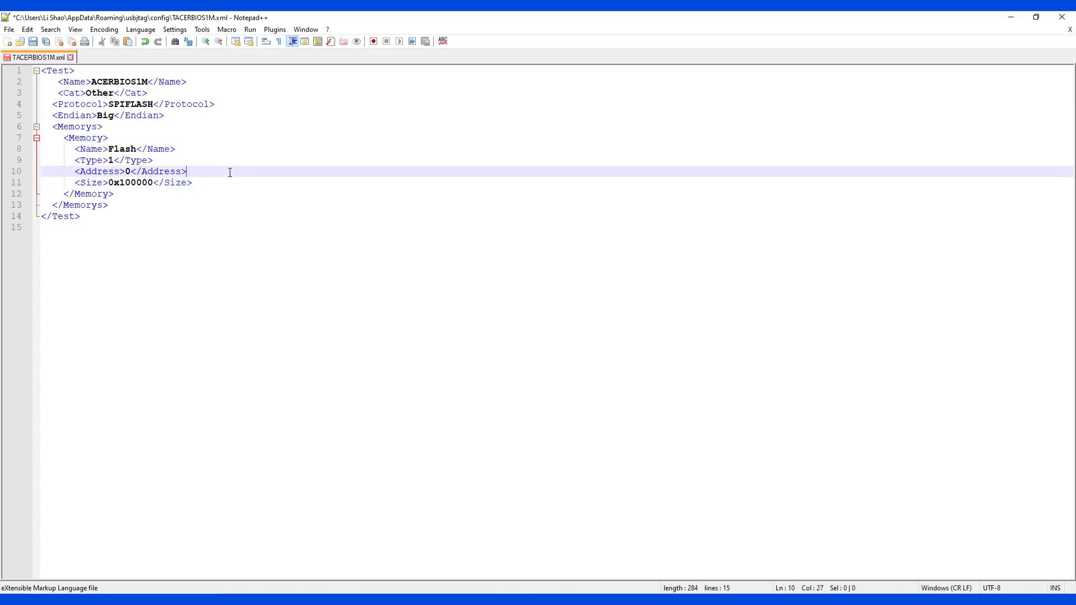
pyautogui.hotkey('ctrl', 's')
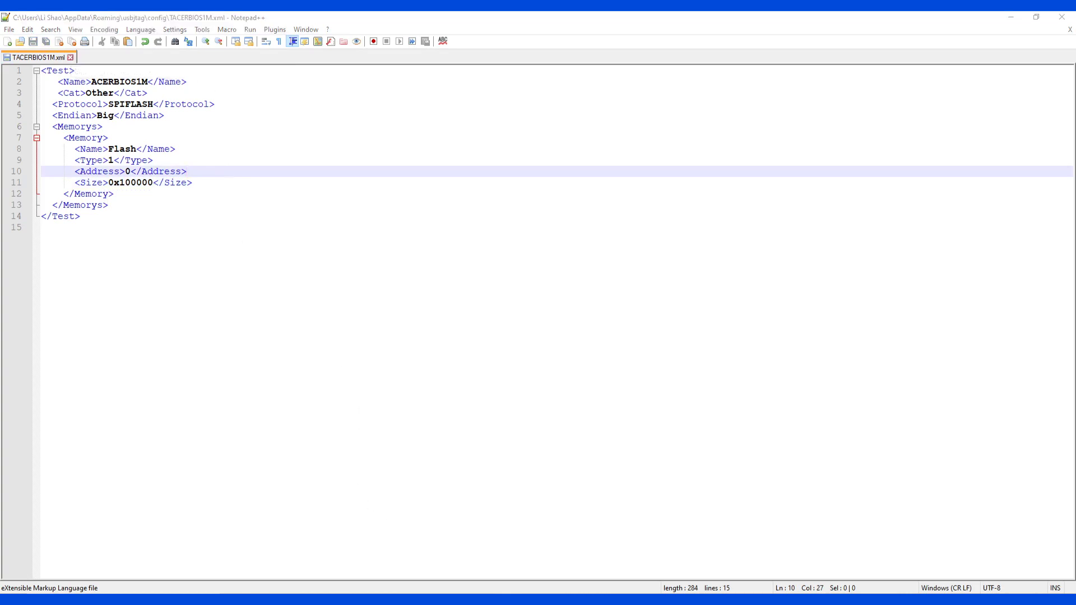
# Switch to USB JTAG NT, exit it, and bring up a restarted instance
pyautogui.hotkey('alt', 'Tab')
pyautogui.click(9, 29)
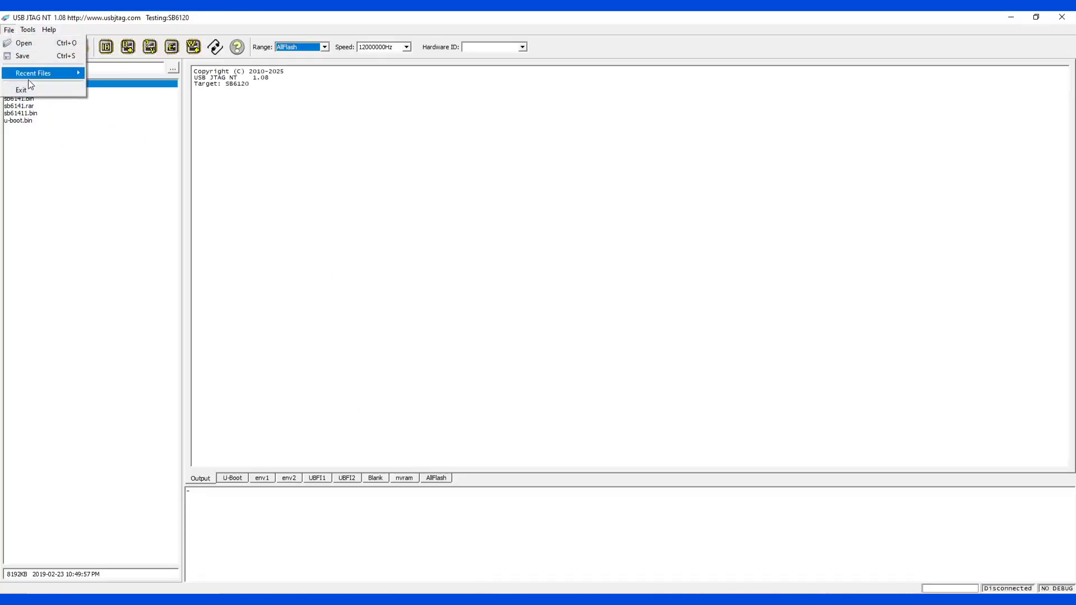
pyautogui.click(25, 89)
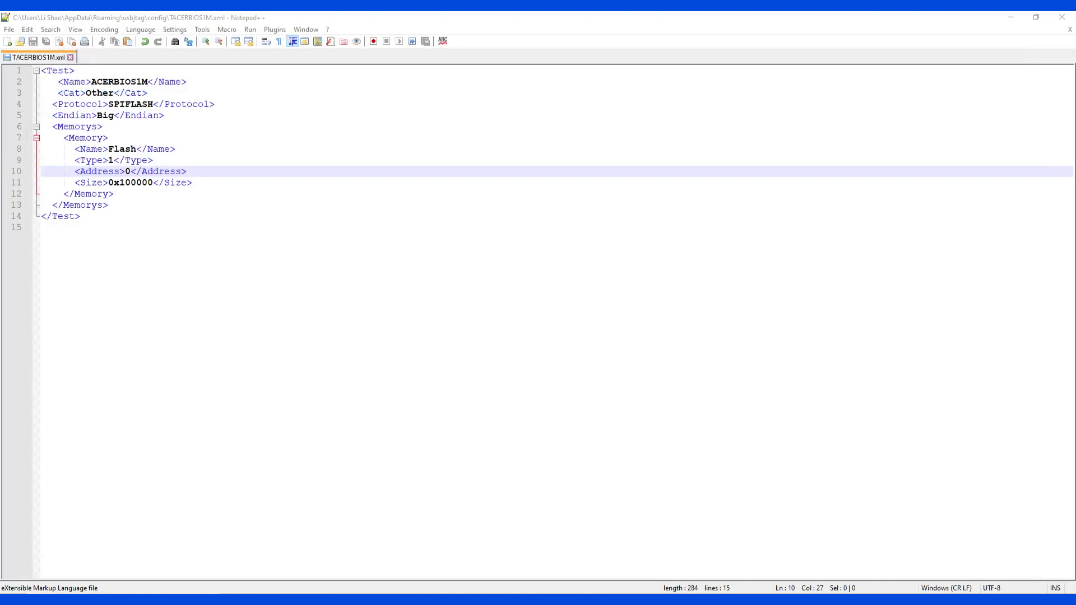
pyautogui.hotkey('alt', 'Tab')
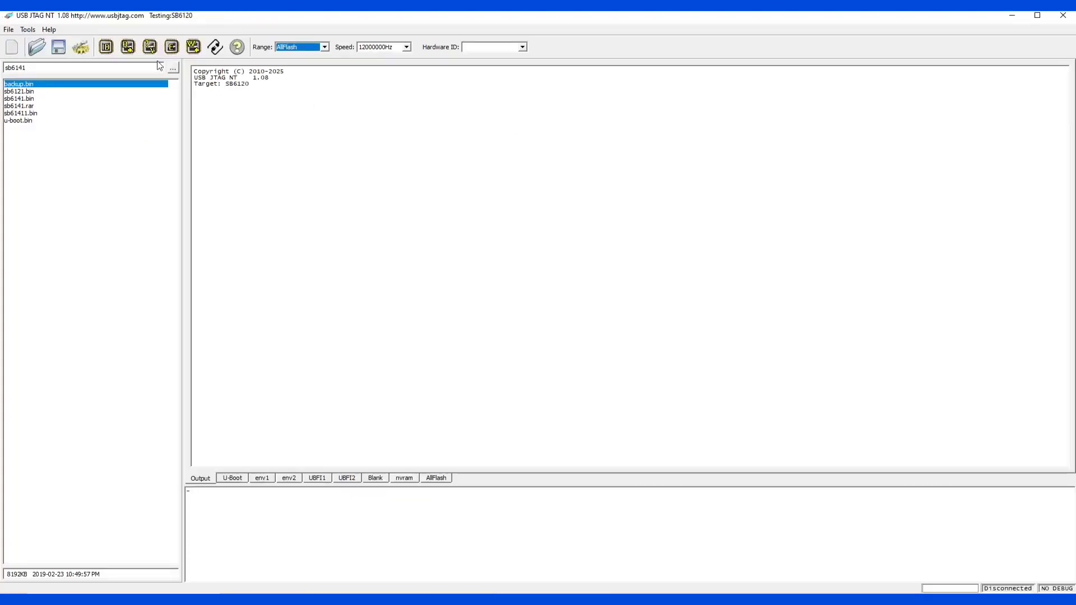
# Check that the target search finds "ace", and select ACERBIOS1M from the Other category as the SPIFLASH target
pyautogui.click(81, 47)
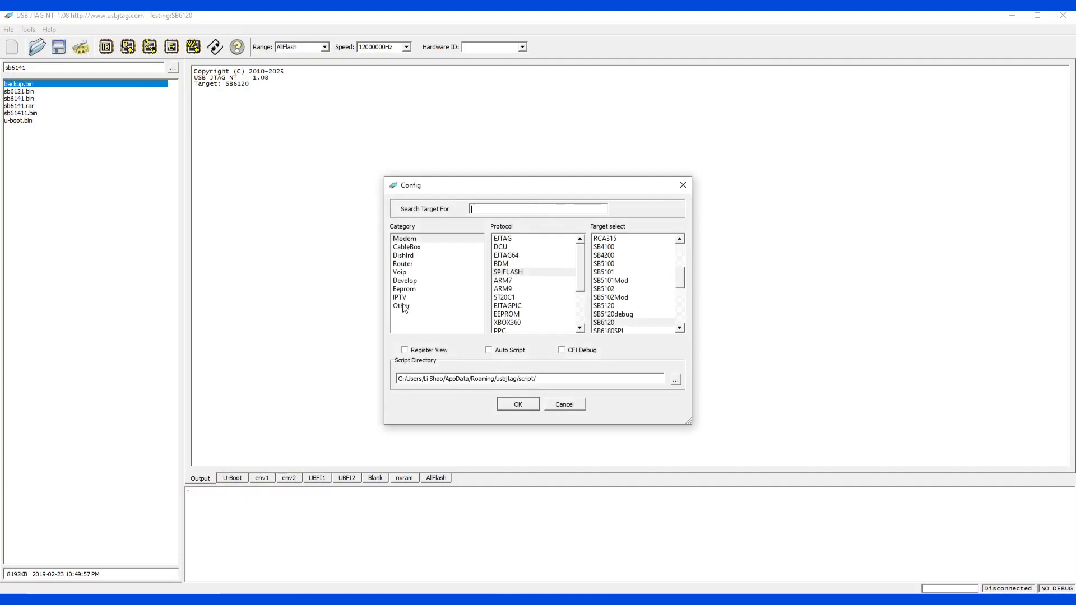
pyautogui.write('ace')
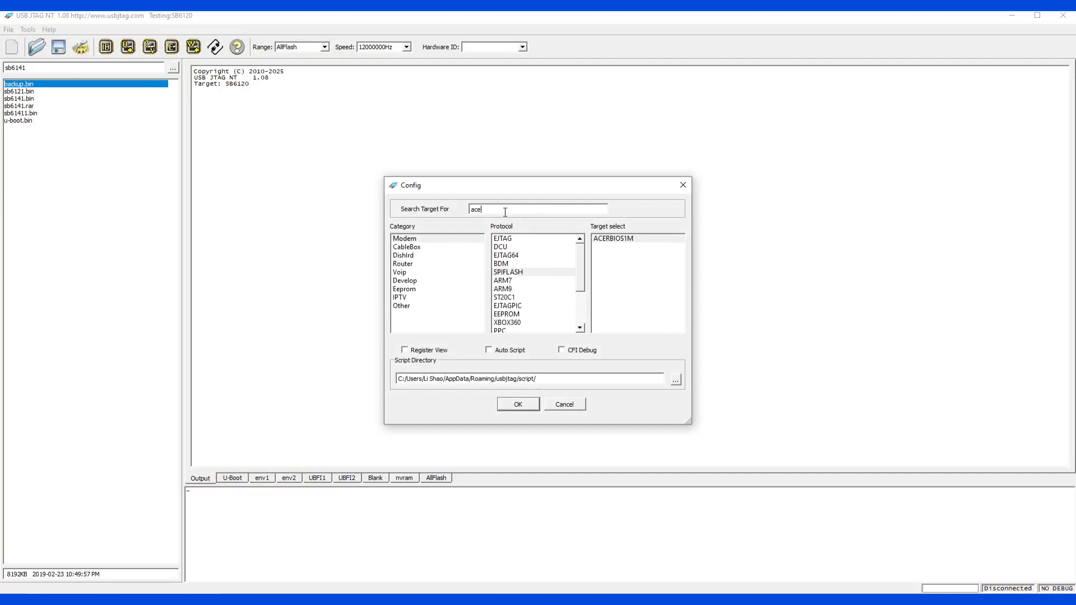
pyautogui.press('BackSpace')
pyautogui.press('BackSpace')
pyautogui.press('BackSpace')
pyautogui.click(401, 307)
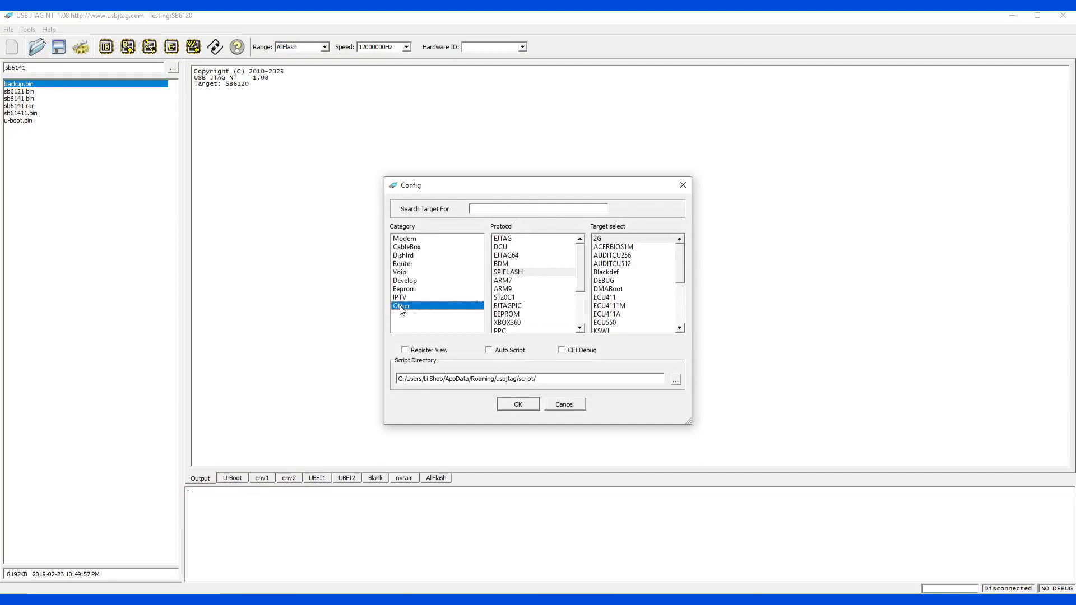
pyautogui.click(614, 248)
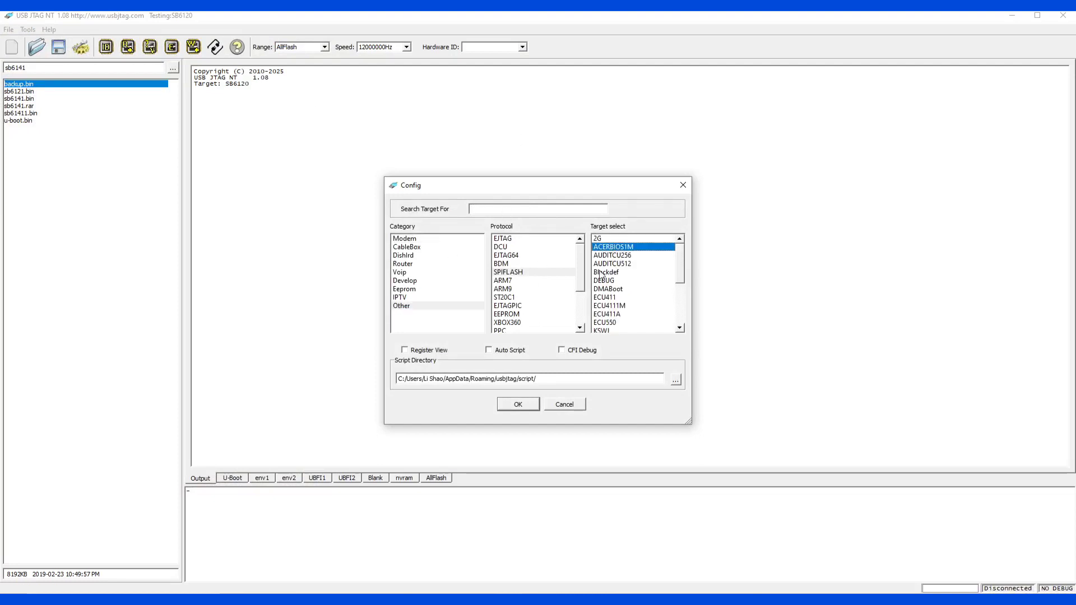
pyautogui.click(529, 405)
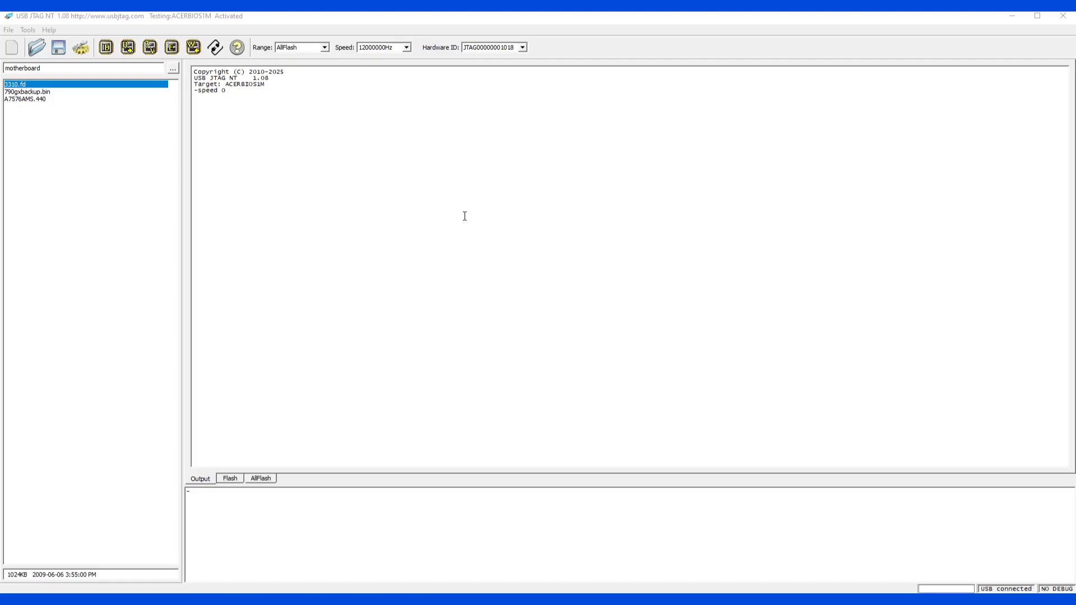
# Detect the flash chip ID and read the whole AllFlash range, checking the data in the Flash view
pyautogui.click(109, 51)
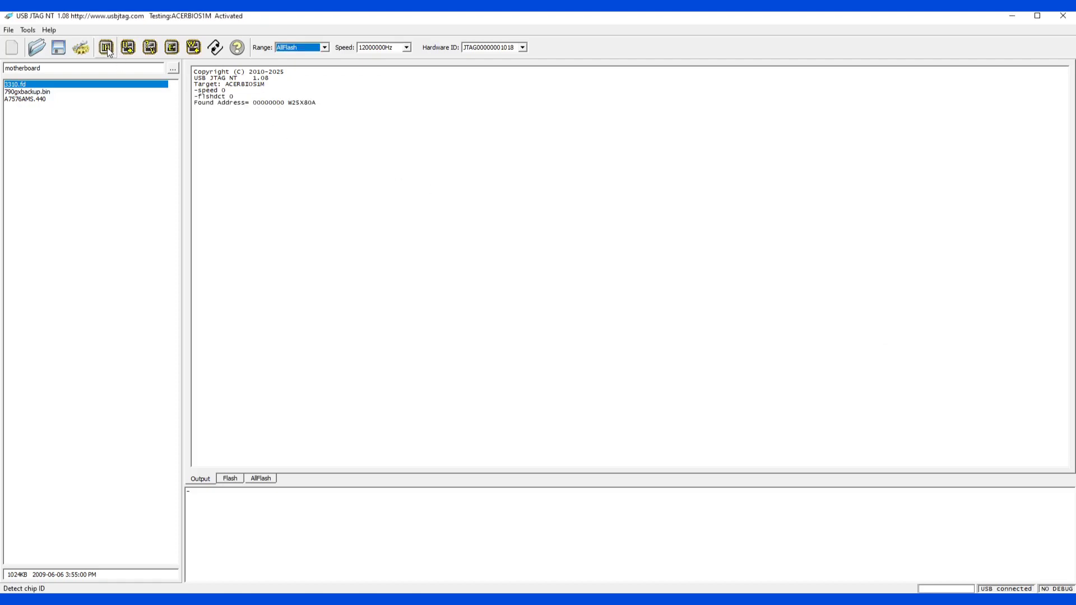
pyautogui.click(137, 53)
pyautogui.click(224, 479)
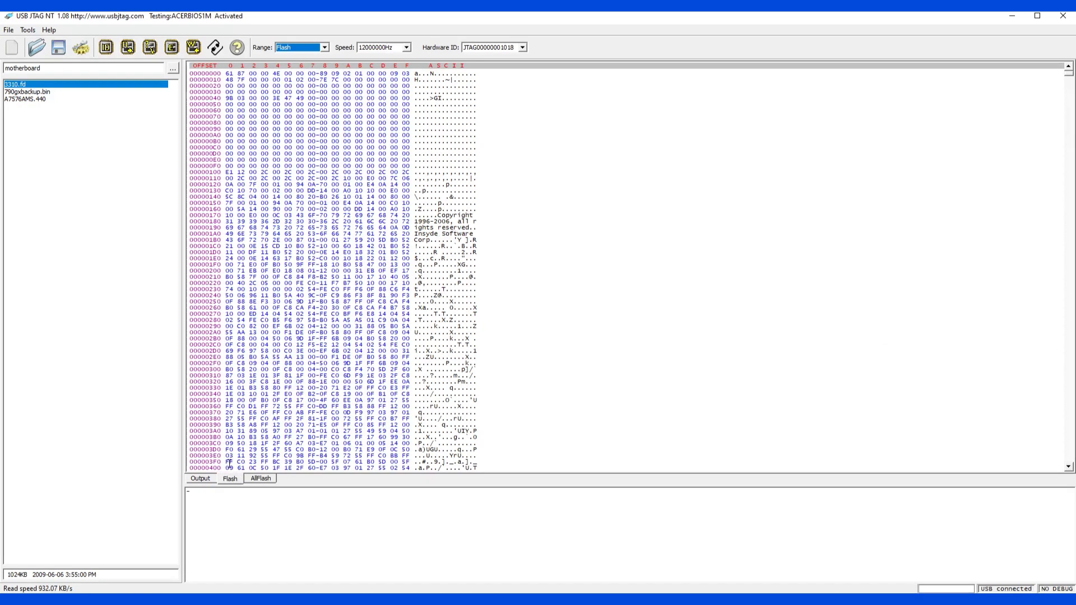
pyautogui.click(201, 479)
pyautogui.click(261, 479)
pyautogui.click(202, 479)
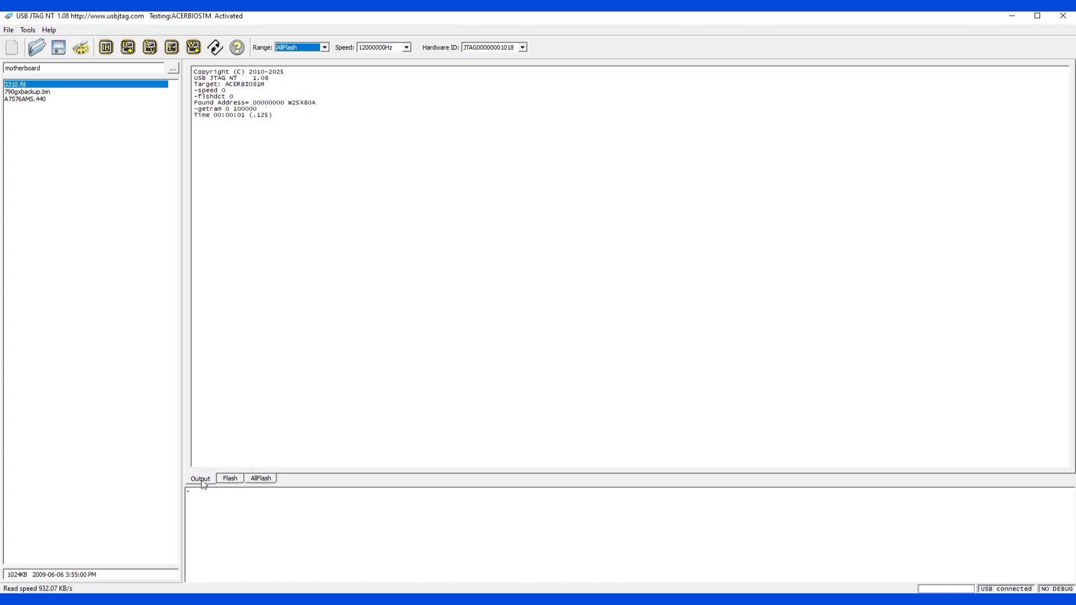
# Save the flash data as ACER1MBIOSBACKUP.bin in the motherboard folder
pyautogui.click(58, 47)
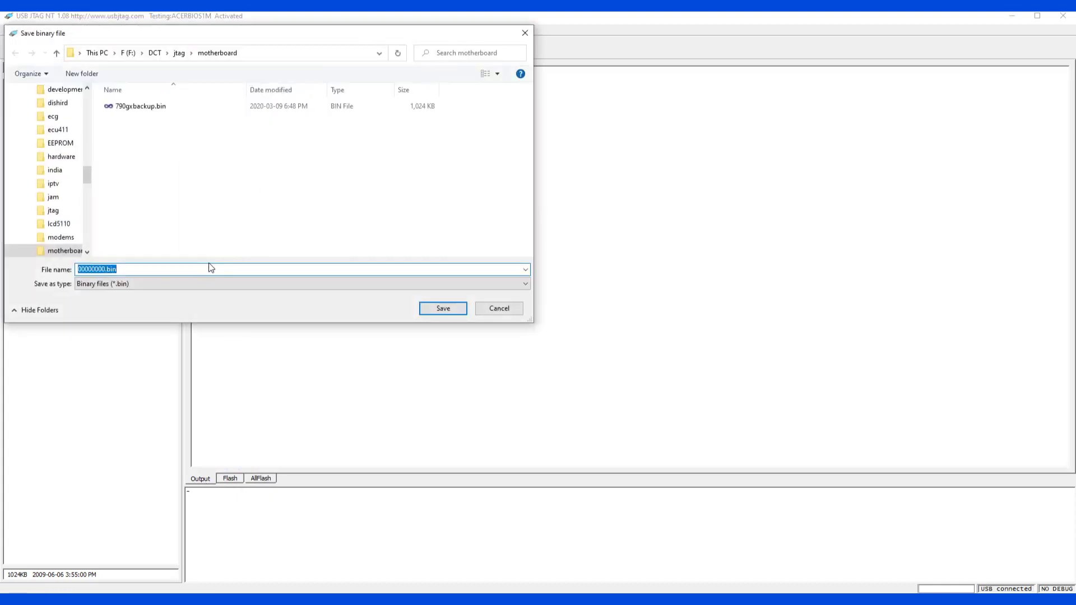
pyautogui.press('BackSpace')
pyautogui.press('BackSpace')
pyautogui.press('BackSpace')
pyautogui.press('BackSpace')
pyautogui.press('BackSpace')
pyautogui.press('BackSpace')
pyautogui.press('BackSpace')
pyautogui.press('BackSpace')
pyautogui.write('ACER1MBIOSBACKUP')
pyautogui.press('Return')
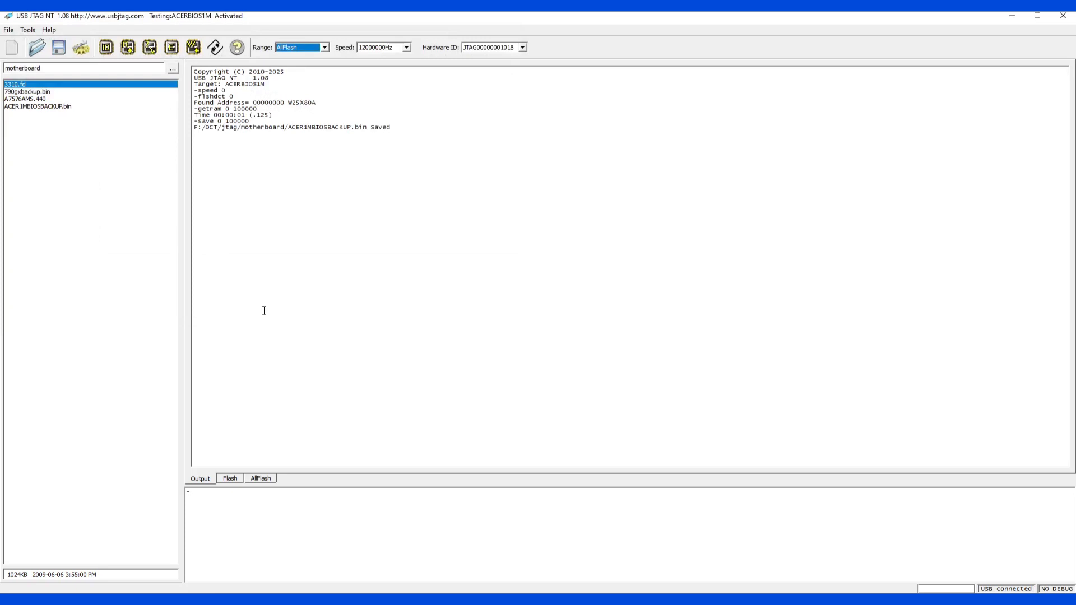
# Clear the Flash buffer to FF and load the 3310.fd BIOS image into it
pyautogui.hotkey('alt', 'Tab')
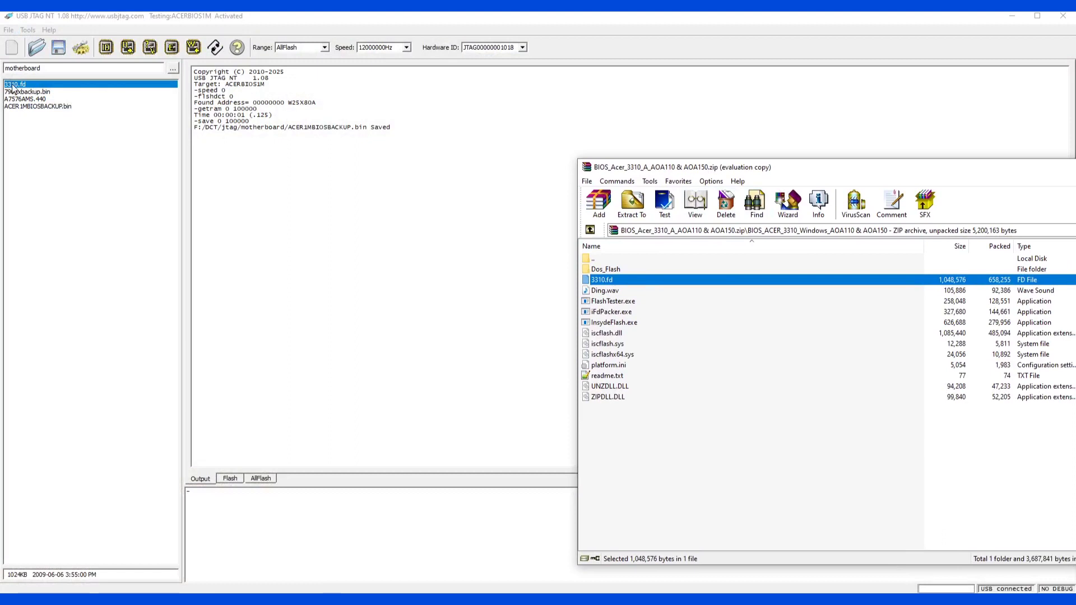
pyautogui.click(229, 479)
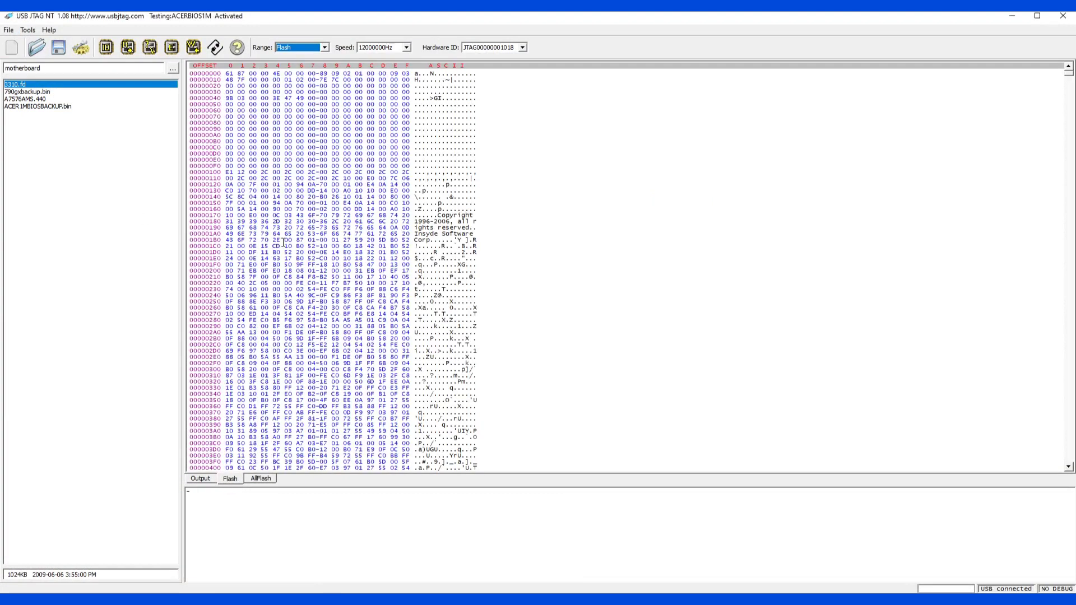
pyautogui.rightClick(277, 144)
pyautogui.click(287, 175)
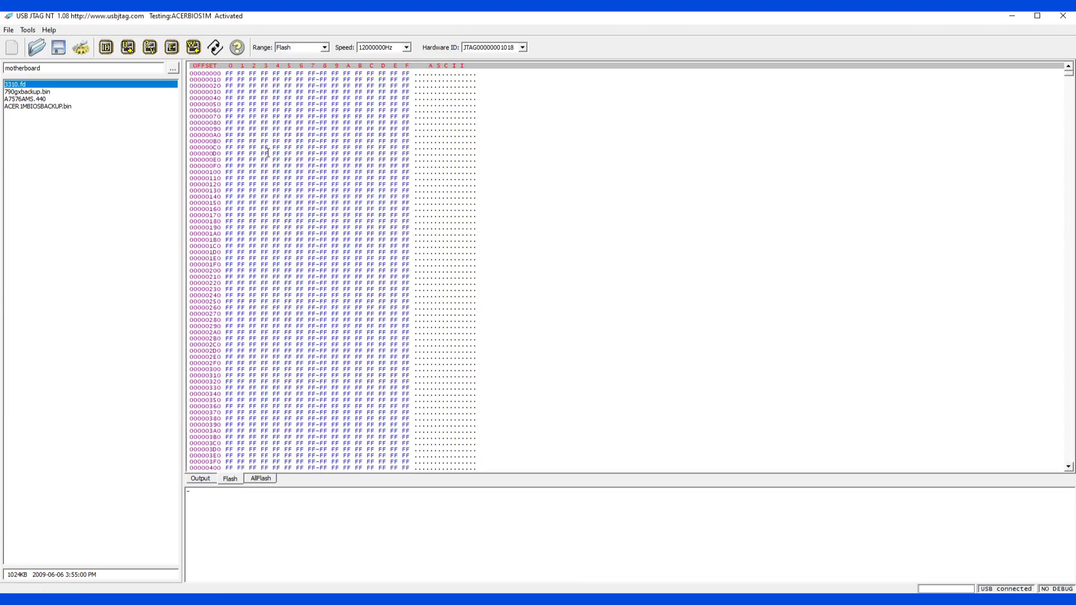
pyautogui.doubleClick(70, 86)
pyautogui.click(206, 477)
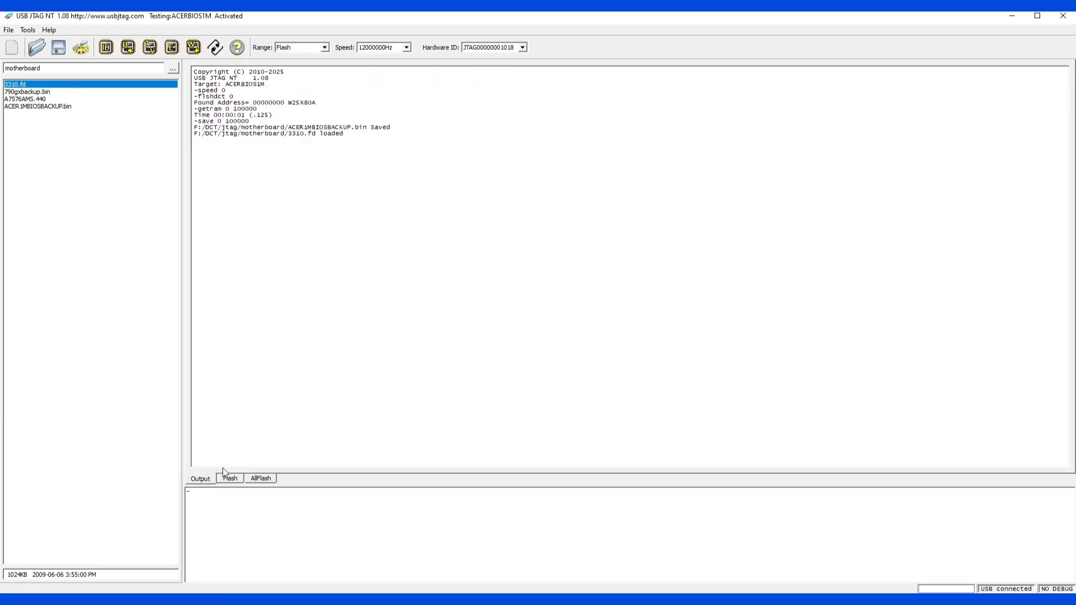
# Program the Flash range with the loaded 3310.fd image, comparing the chip against it before and after programming
pyautogui.click(149, 50)
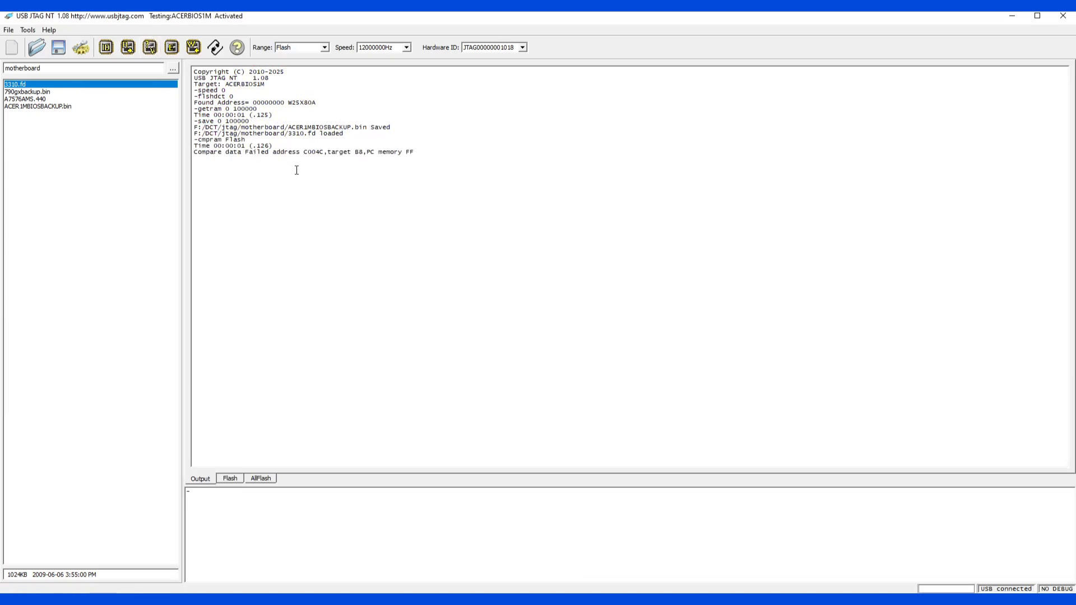
pyautogui.click(215, 48)
pyautogui.click(513, 324)
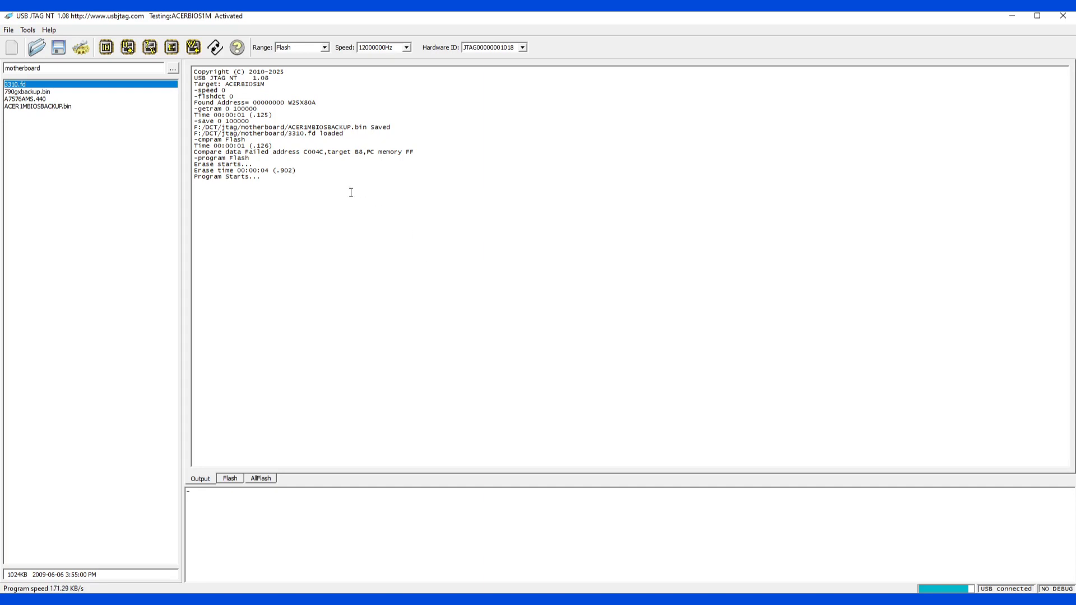
pyautogui.click(150, 47)
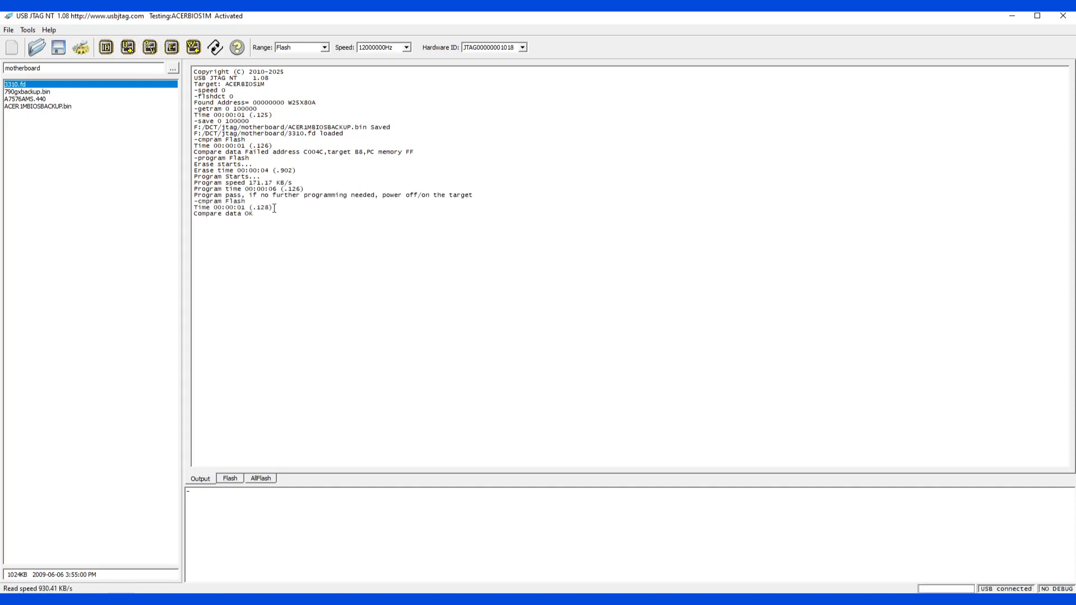